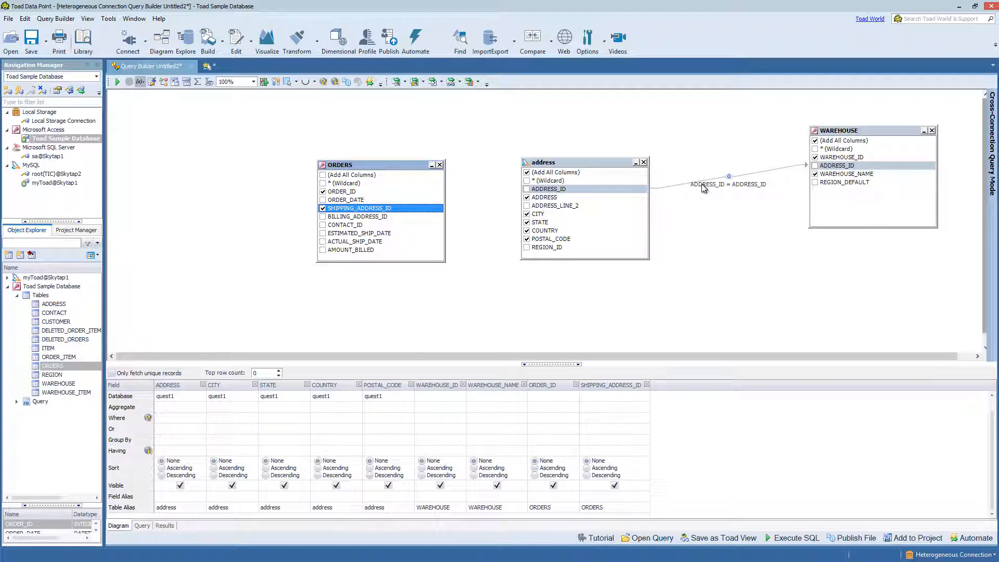
- Show the address–WAREHOUSE join Venn diagram, then review the 50 result rows and their Send To options
{"action": "left_click", "coordinate": [729, 179]}
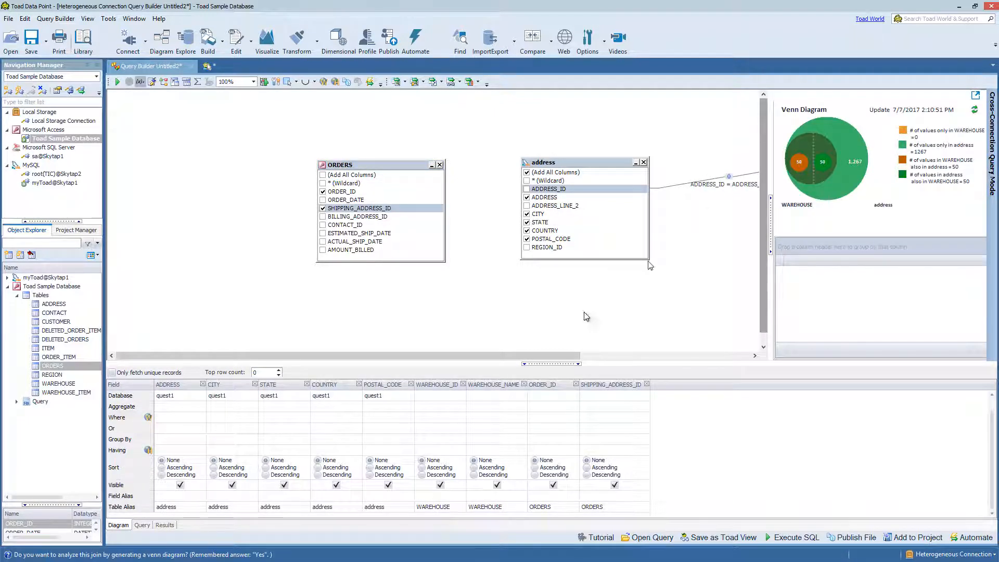
{"action": "left_click", "coordinate": [165, 525]}
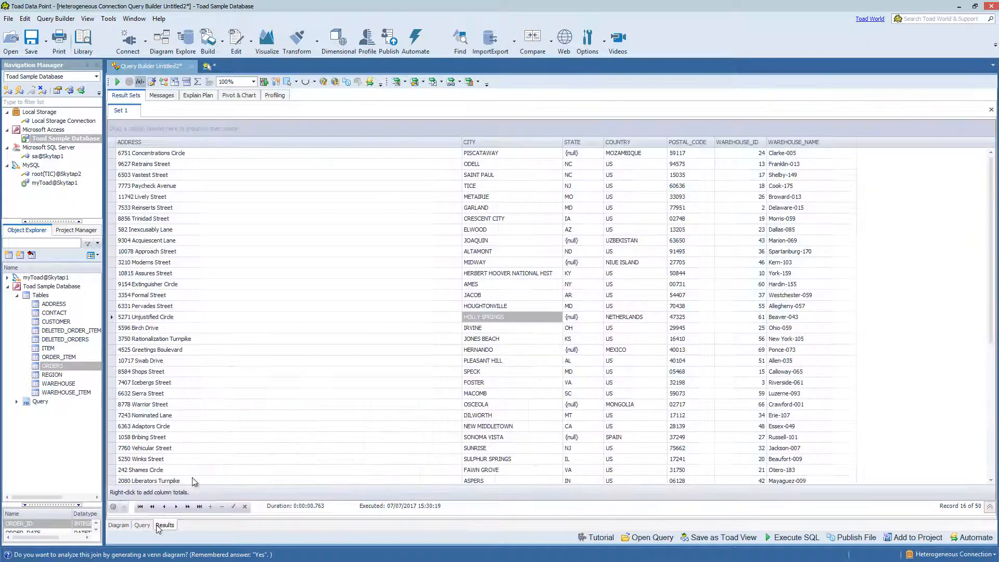
{"action": "right_click", "coordinate": [236, 261]}
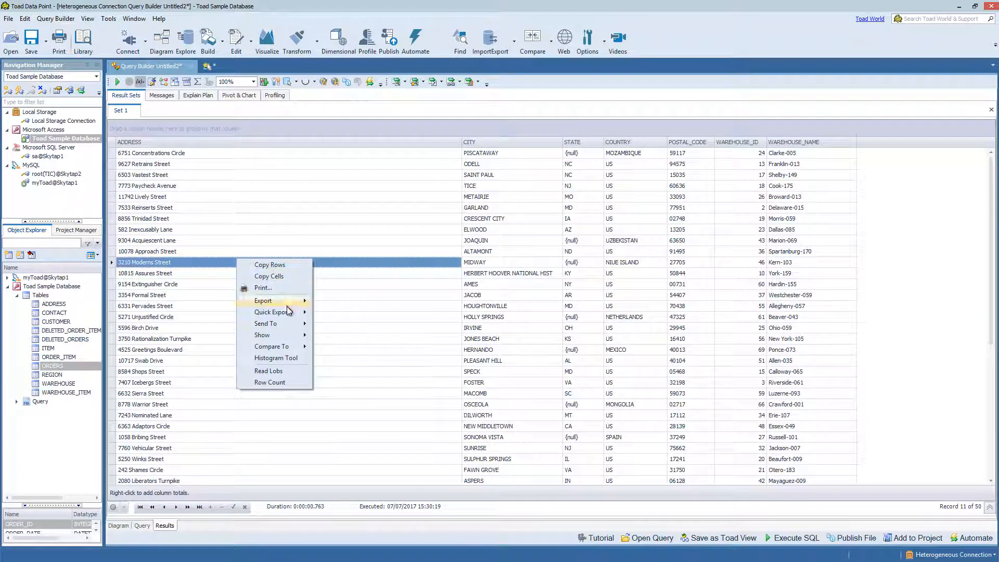
{"action": "mouse_move", "coordinate": [292, 327]}
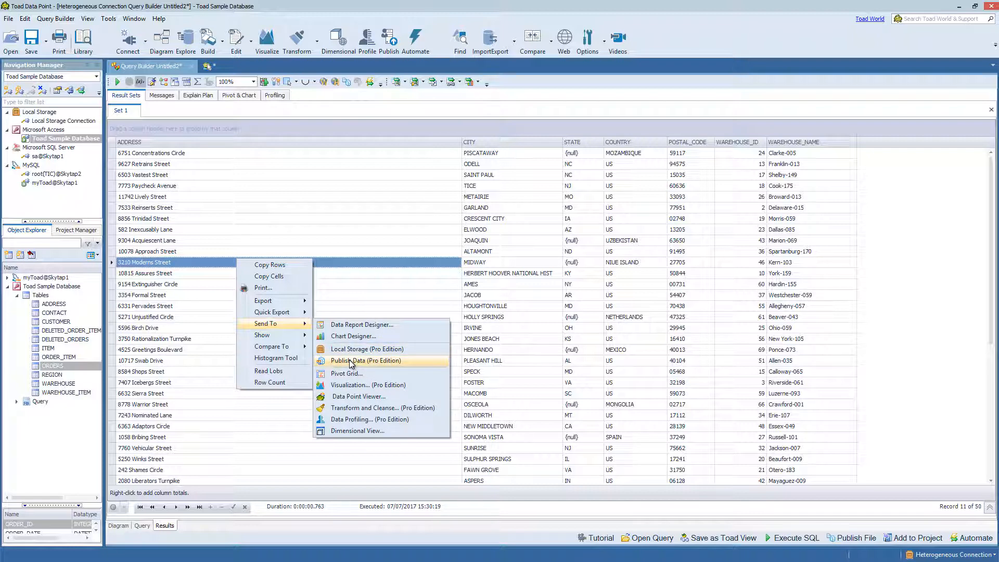
{"action": "left_click", "coordinate": [568, 338]}
{"action": "left_click", "coordinate": [568, 338]}
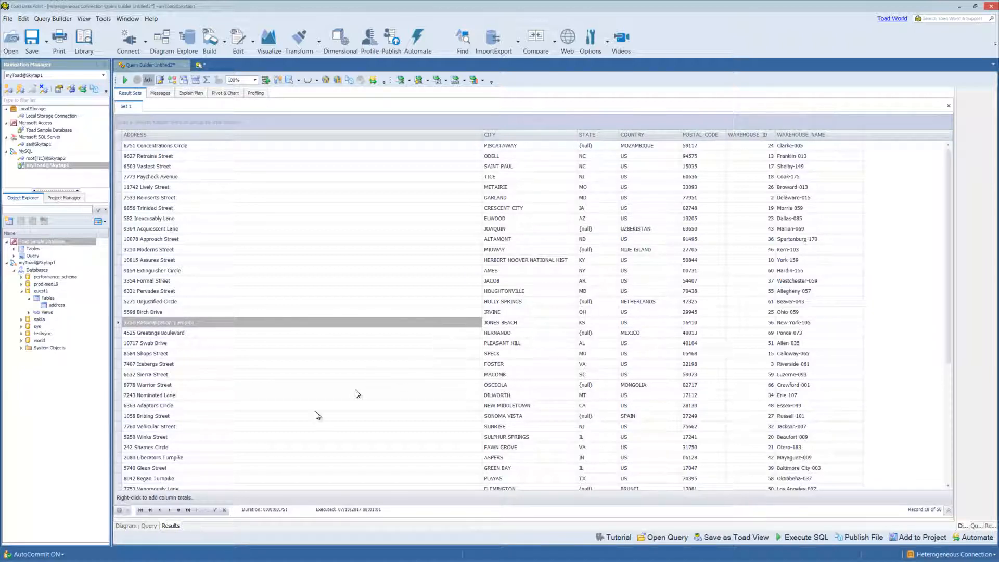
- Add a STATE IS NOT NULL where condition and rerun the query for 39 rows
{"action": "left_click", "coordinate": [125, 525]}
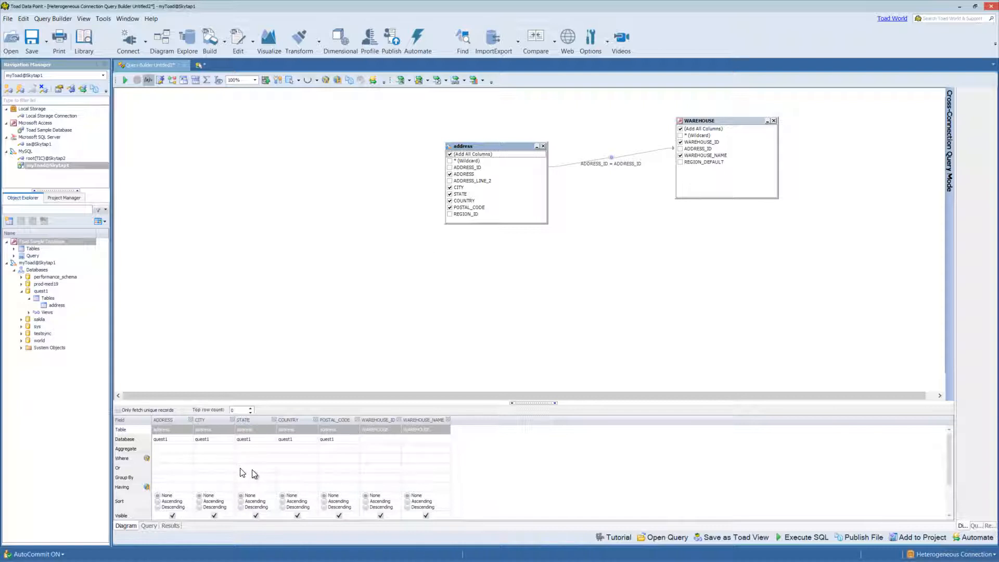
{"action": "double_click", "coordinate": [272, 458]}
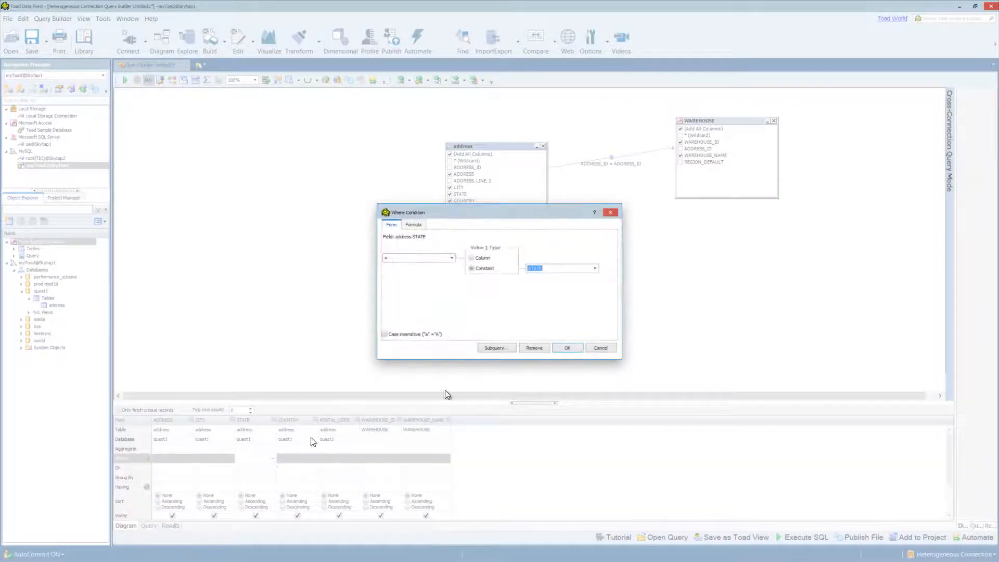
{"action": "left_click", "coordinate": [451, 258]}
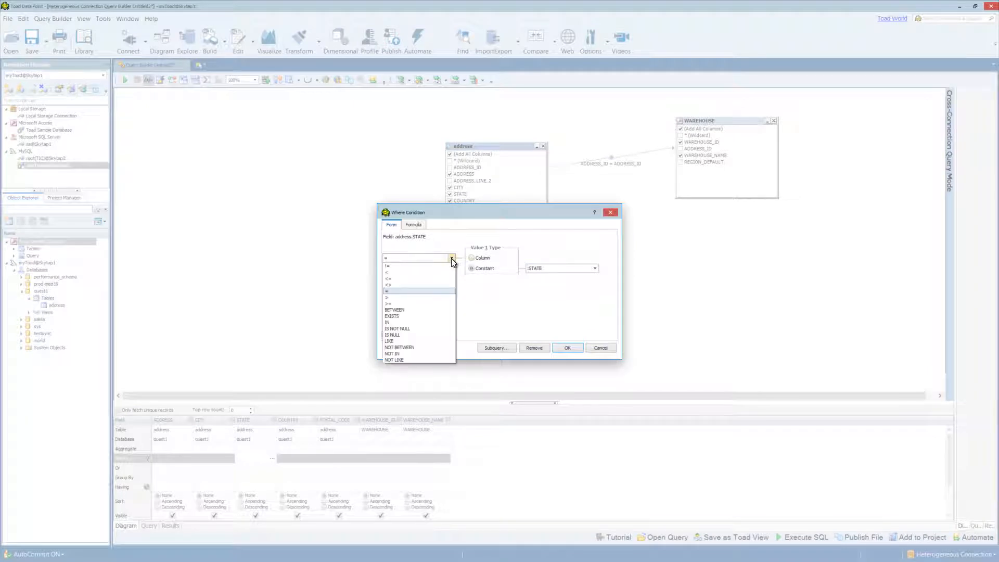
{"action": "left_click", "coordinate": [431, 330]}
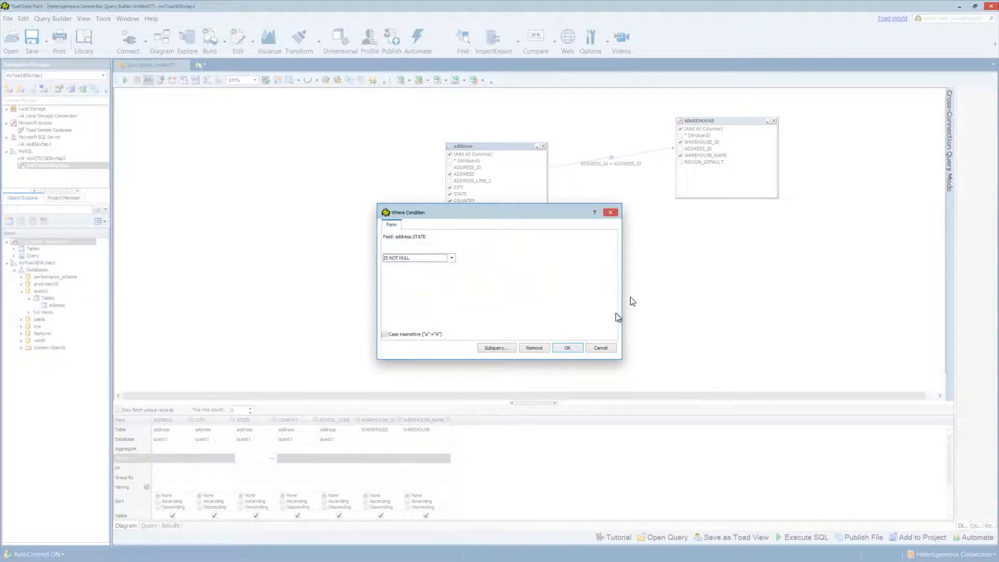
{"action": "left_click", "coordinate": [568, 348]}
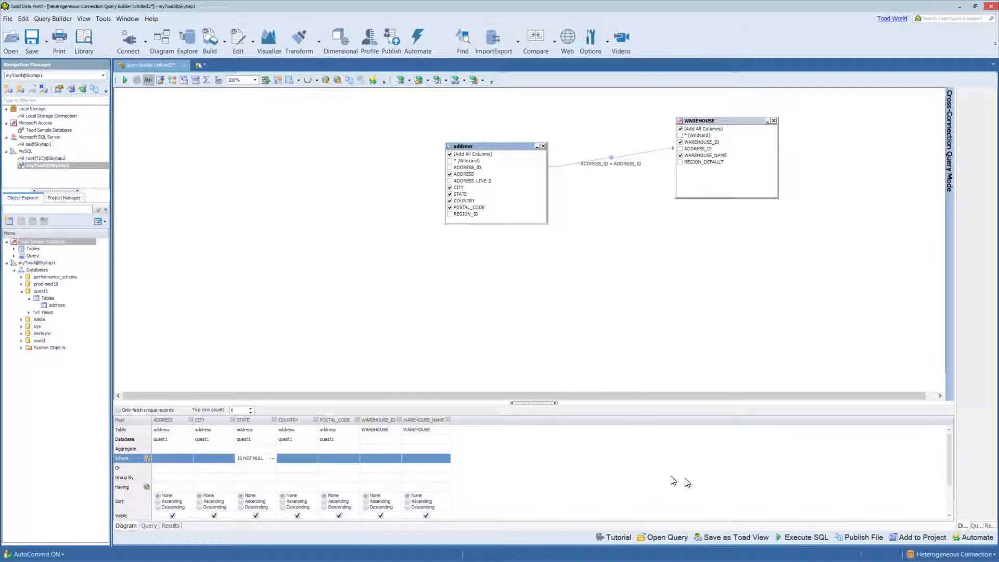
{"action": "left_click", "coordinate": [794, 537]}
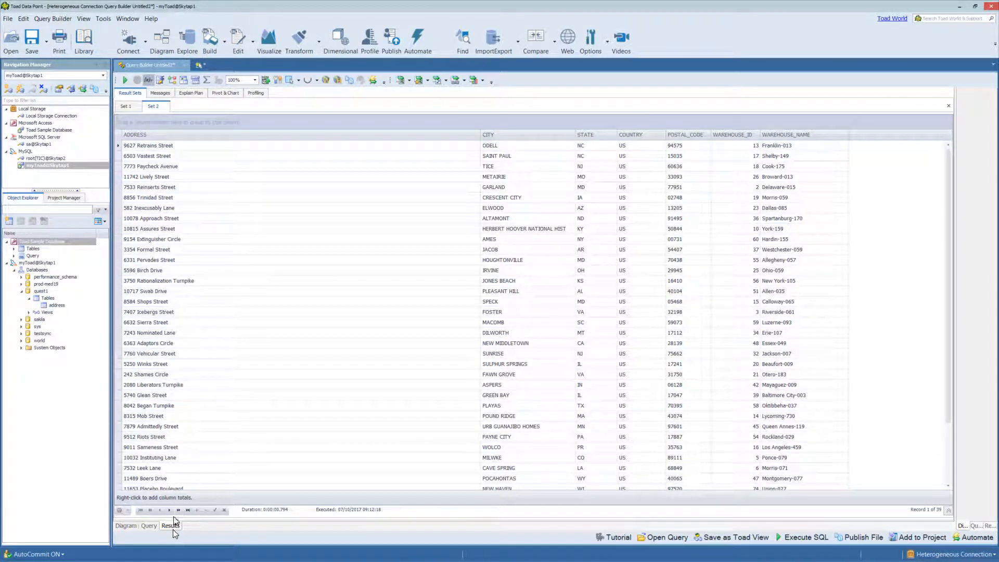
- Compare the 50-row Set 1 with the 39-row Set 2, then view the Messages log
{"action": "left_click", "coordinate": [132, 108]}
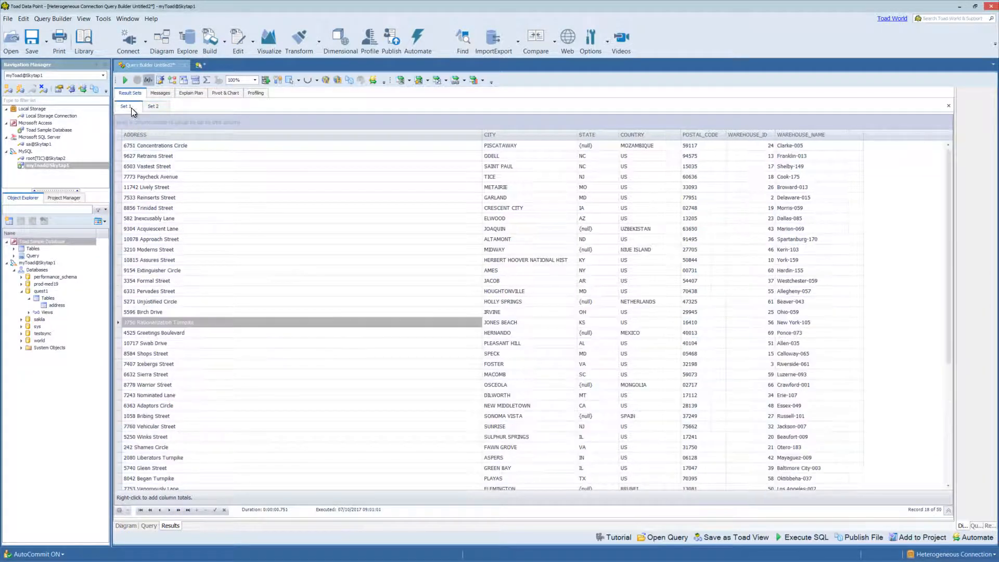
{"action": "left_click", "coordinate": [158, 106]}
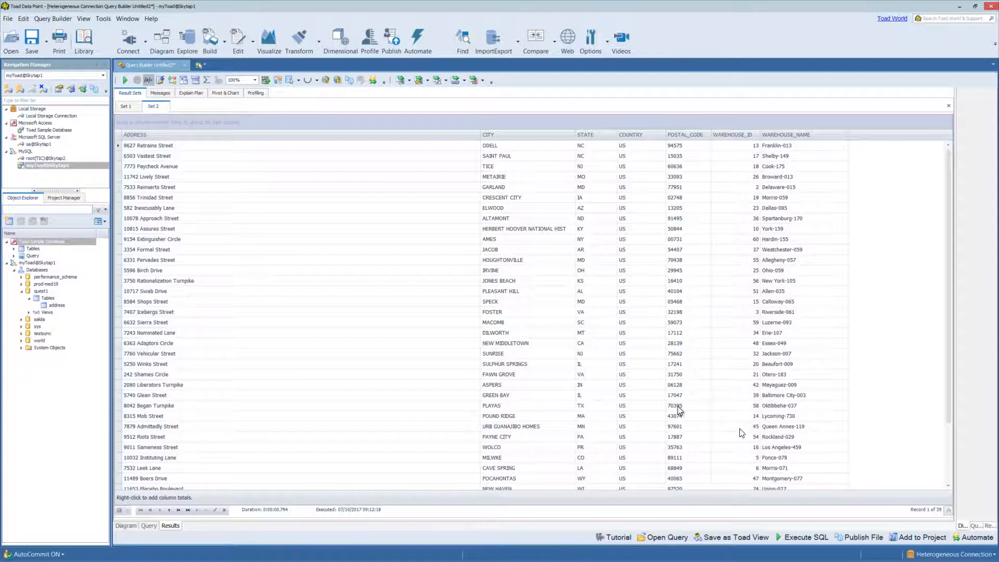
{"action": "left_click", "coordinate": [125, 107]}
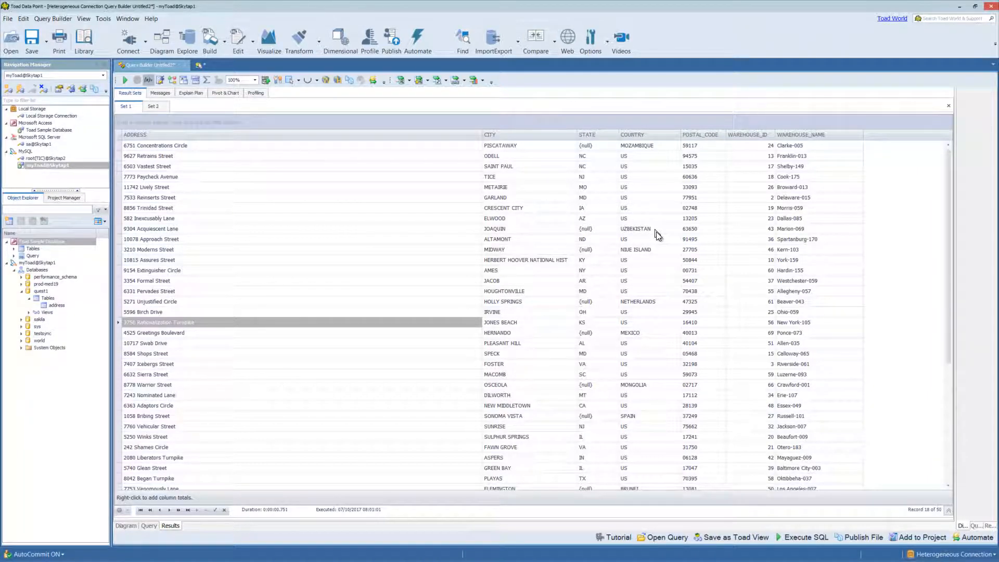
{"action": "left_click", "coordinate": [161, 107]}
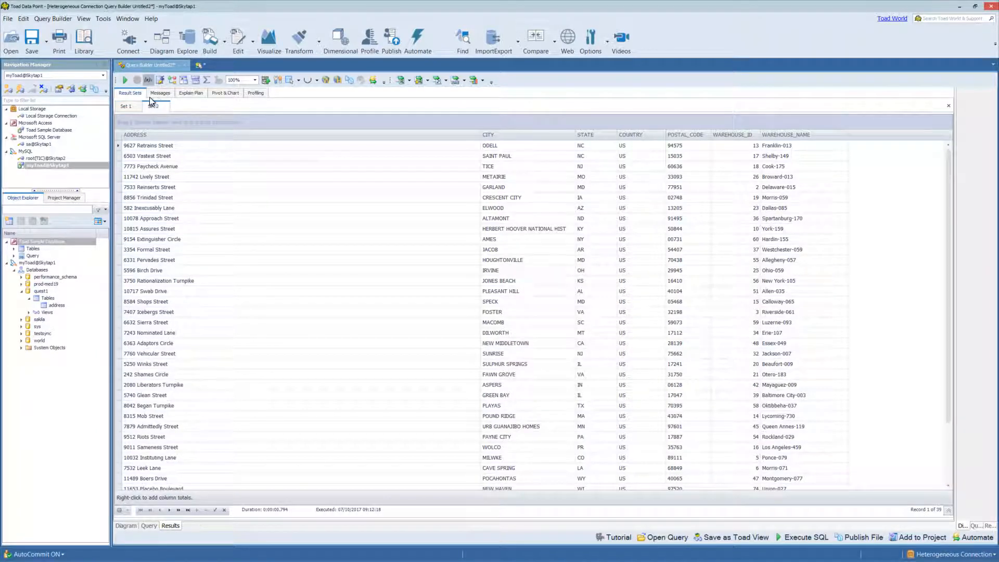
{"action": "left_click", "coordinate": [159, 95]}
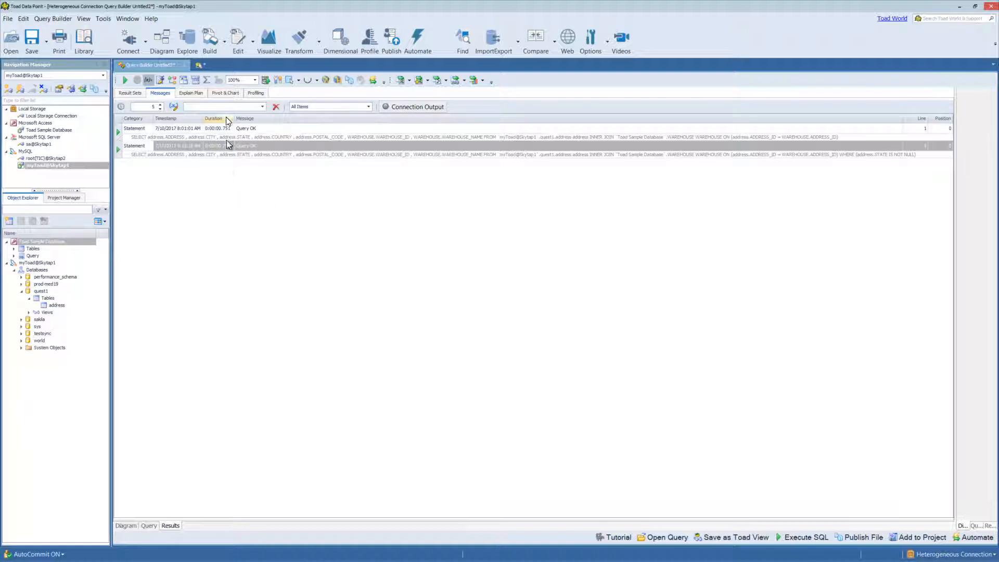
- Check the execution plan, then show the Pivot & Chart view with its pivot field list
{"action": "left_click", "coordinate": [186, 92]}
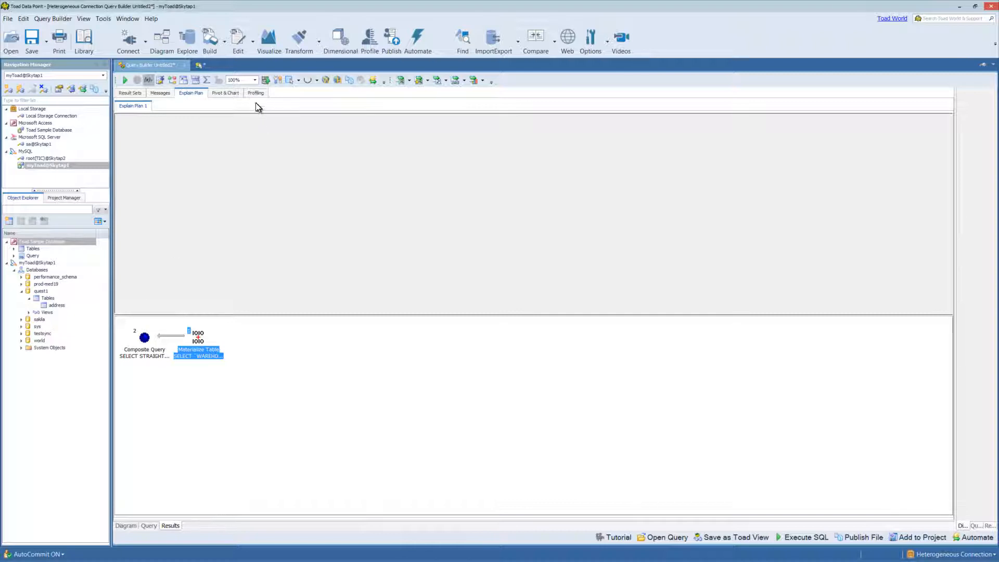
{"action": "left_click", "coordinate": [223, 93]}
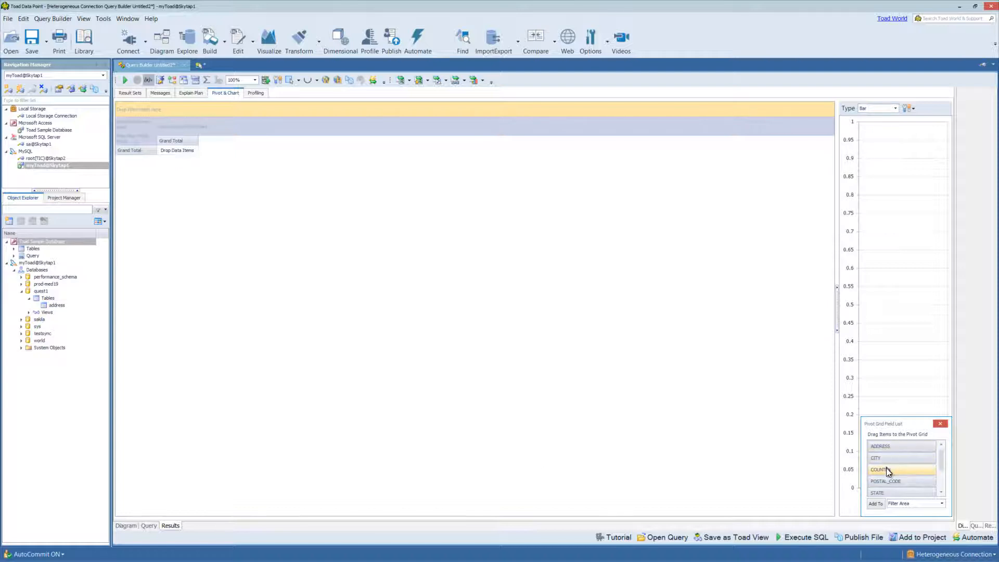
- Place POSTAL_CODE as pivot grid rows, then view the Profiling summary of the 39 rows
{"action": "left_click_drag", "start_coordinate": [885, 480], "coordinate": [146, 140]}
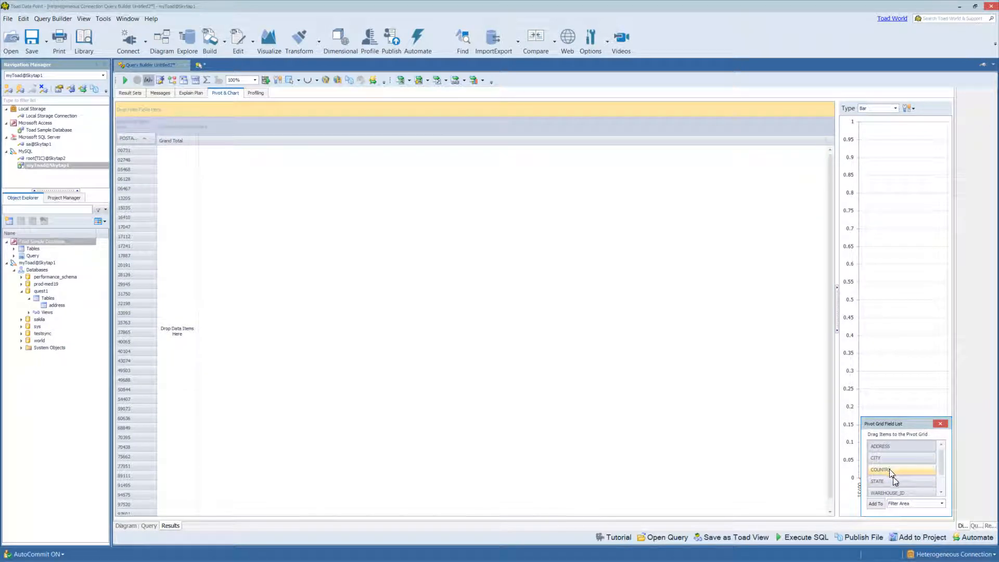
{"action": "scroll", "coordinate": [940, 475], "scroll_direction": "down", "scroll_amount": 1}
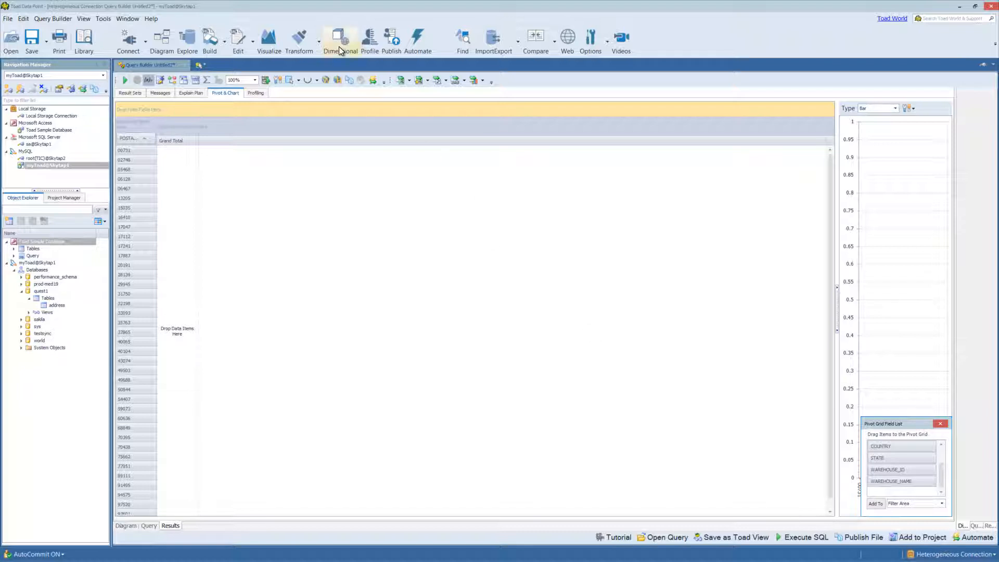
{"action": "left_click", "coordinate": [256, 94]}
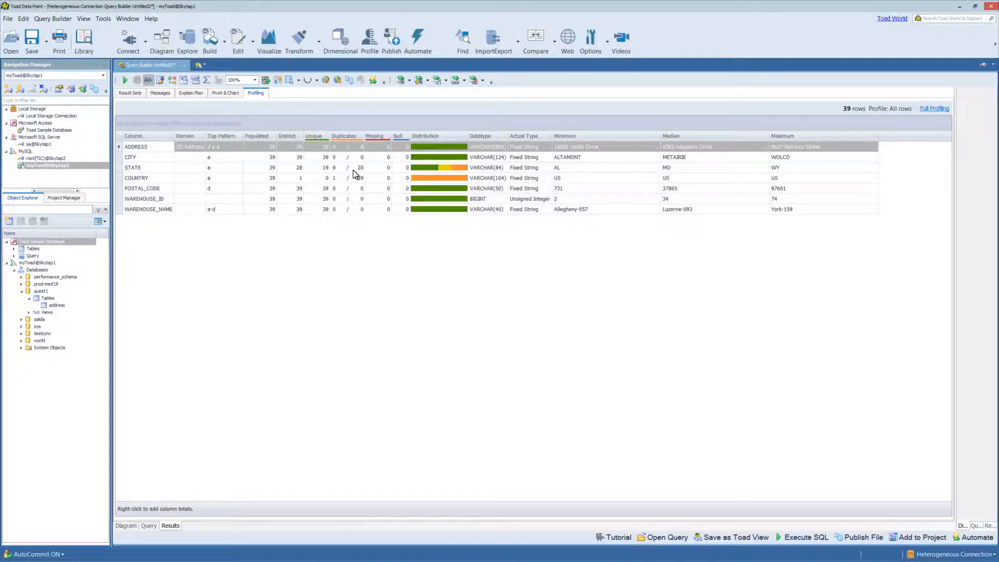
- Run Full Profiling, then profile Set 1's 50 rows and return to its grid of results
{"action": "mouse_move", "coordinate": [353, 171]}
{"action": "left_click", "coordinate": [938, 111]}
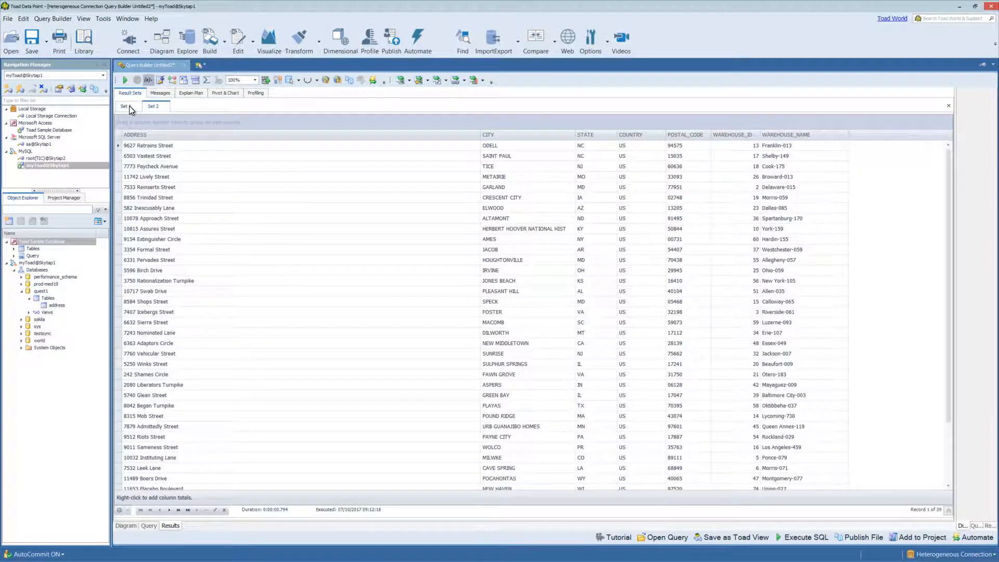
{"action": "left_click", "coordinate": [129, 105]}
{"action": "left_click", "coordinate": [257, 93]}
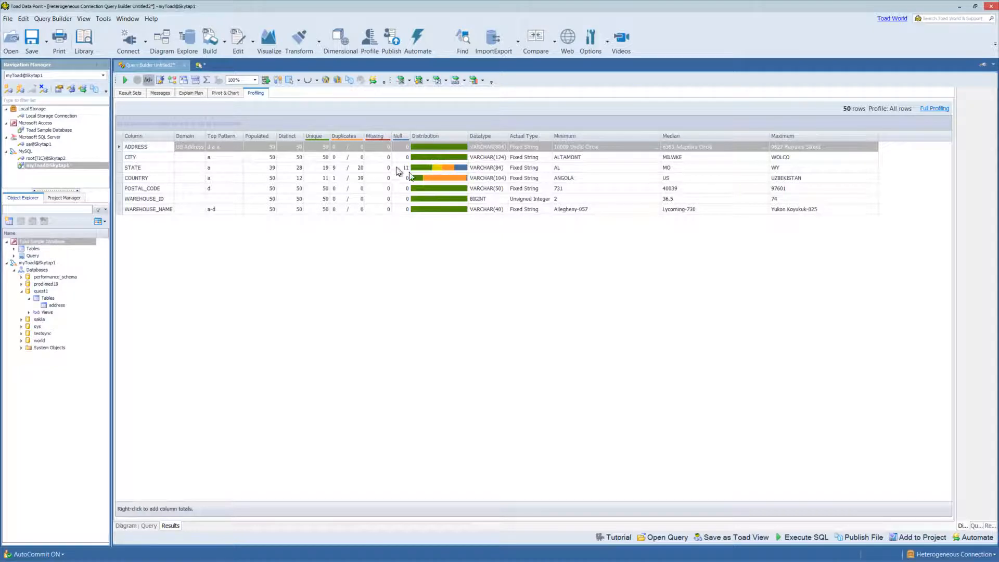
{"action": "left_click", "coordinate": [131, 93]}
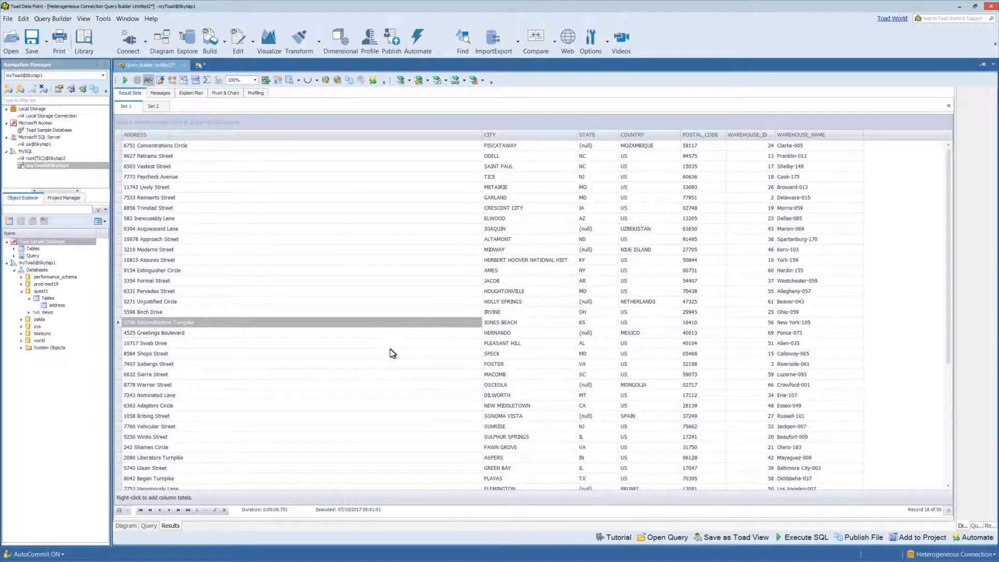
- Browse the Export, Quick Export and Send To options for the 582 Inexcusably Lane row
{"action": "right_click", "coordinate": [182, 222]}
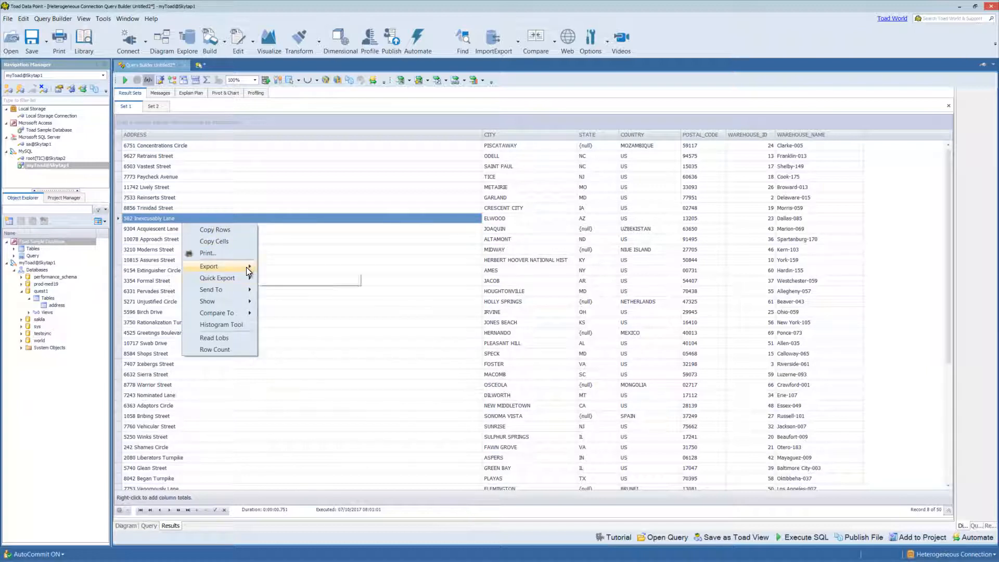
{"action": "mouse_move", "coordinate": [247, 271]}
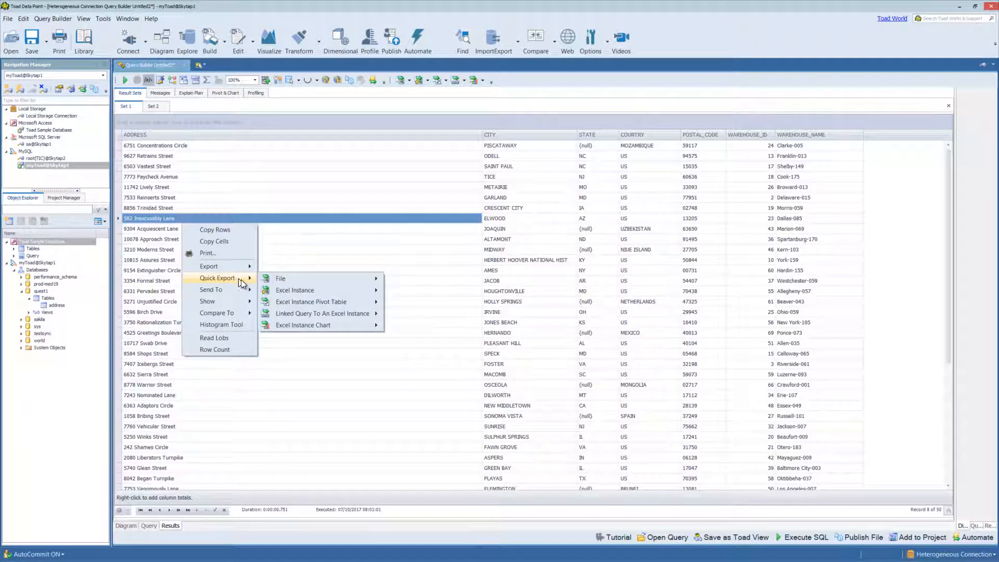
{"action": "mouse_move", "coordinate": [307, 283]}
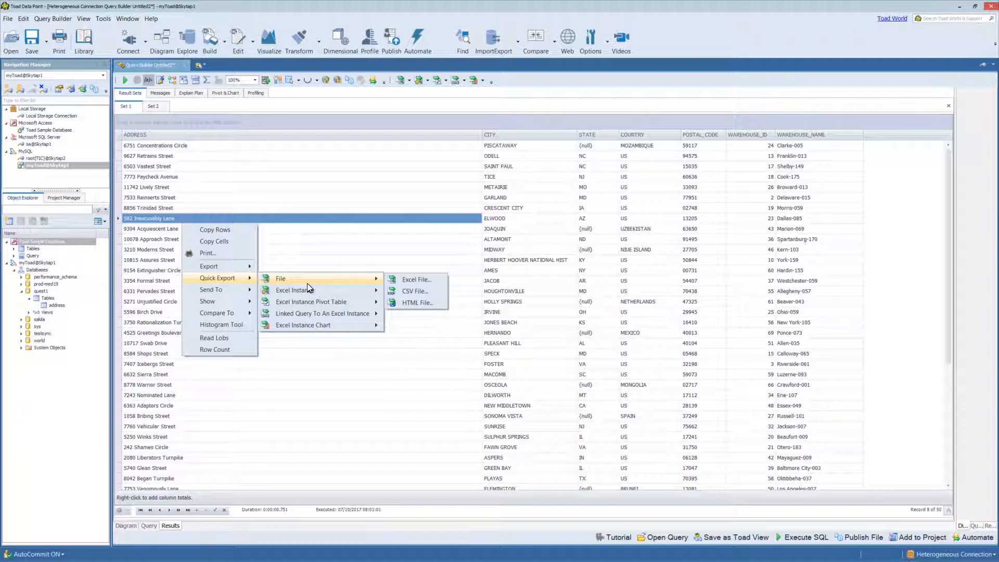
{"action": "mouse_move", "coordinate": [316, 303]}
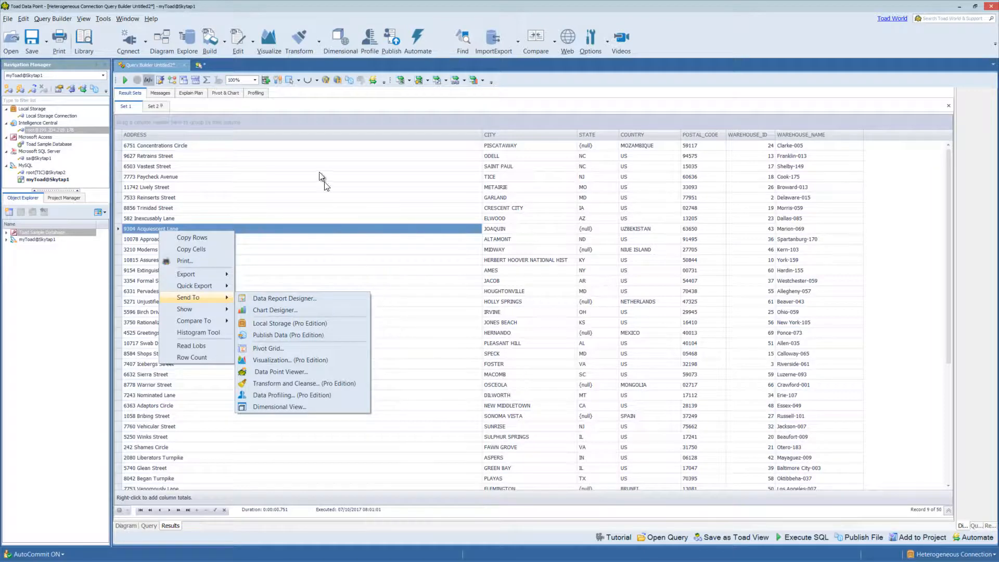
- Close the row menu, view and close Toad Help, then dismiss the Toad World sign-up
{"action": "left_click", "coordinate": [173, 20]}
{"action": "left_click", "coordinate": [150, 20]}
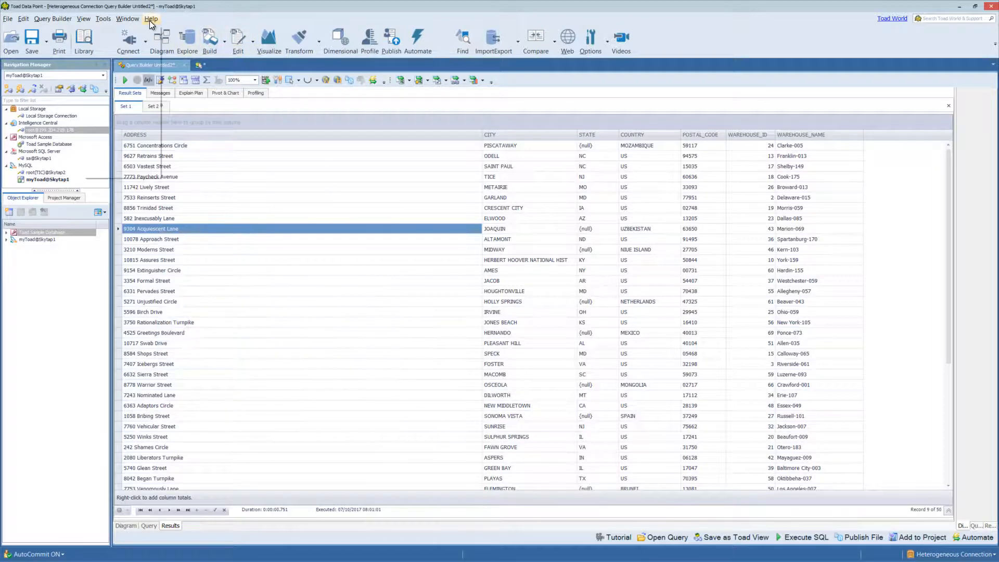
{"action": "left_click", "coordinate": [142, 30]}
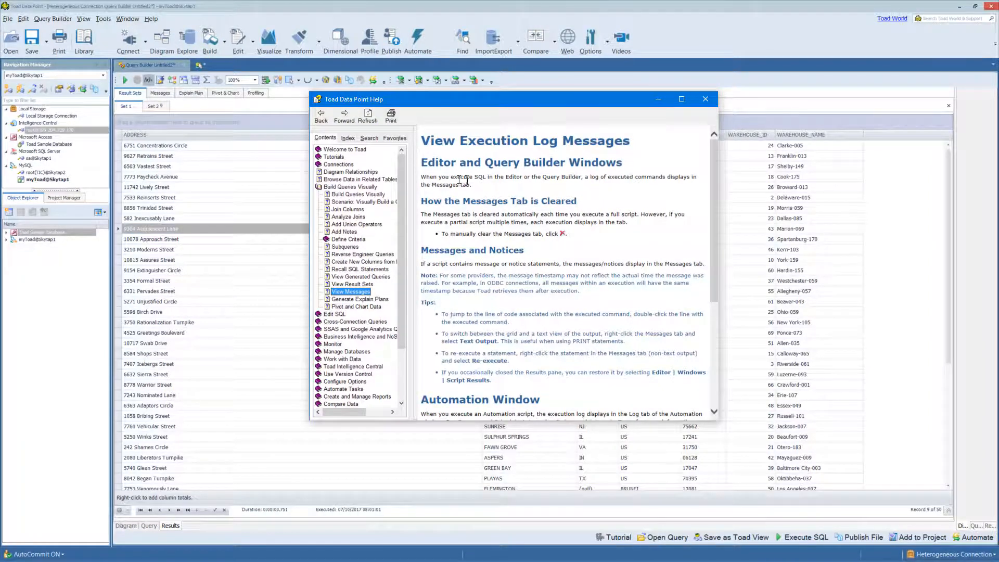
{"action": "left_click", "coordinate": [706, 100]}
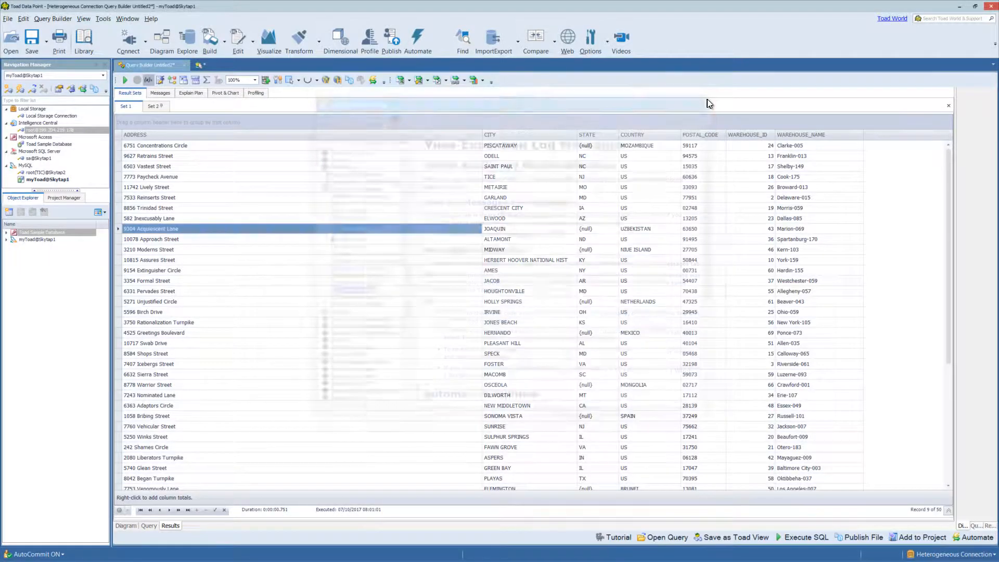
{"action": "left_click", "coordinate": [891, 20]}
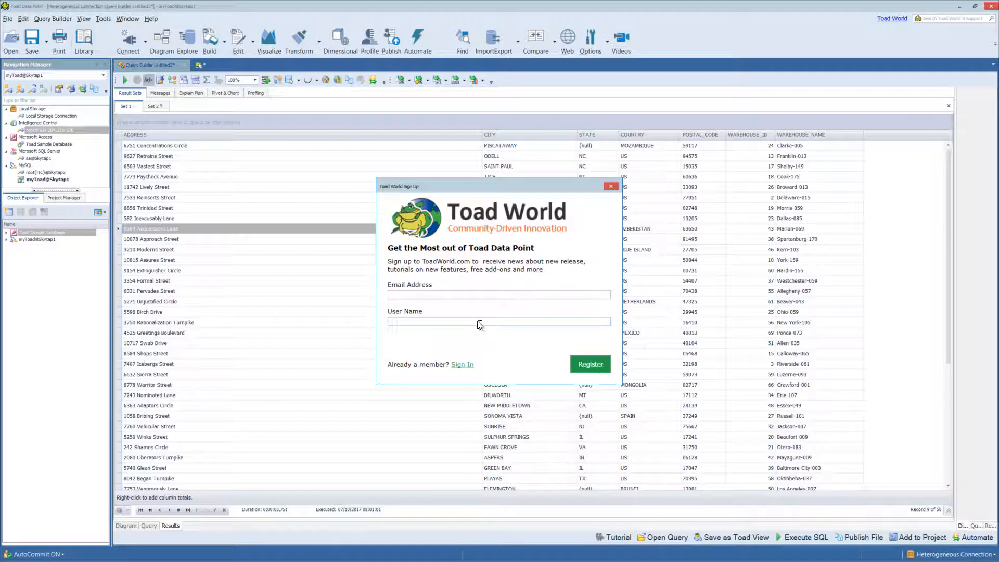
{"action": "left_click", "coordinate": [618, 186]}
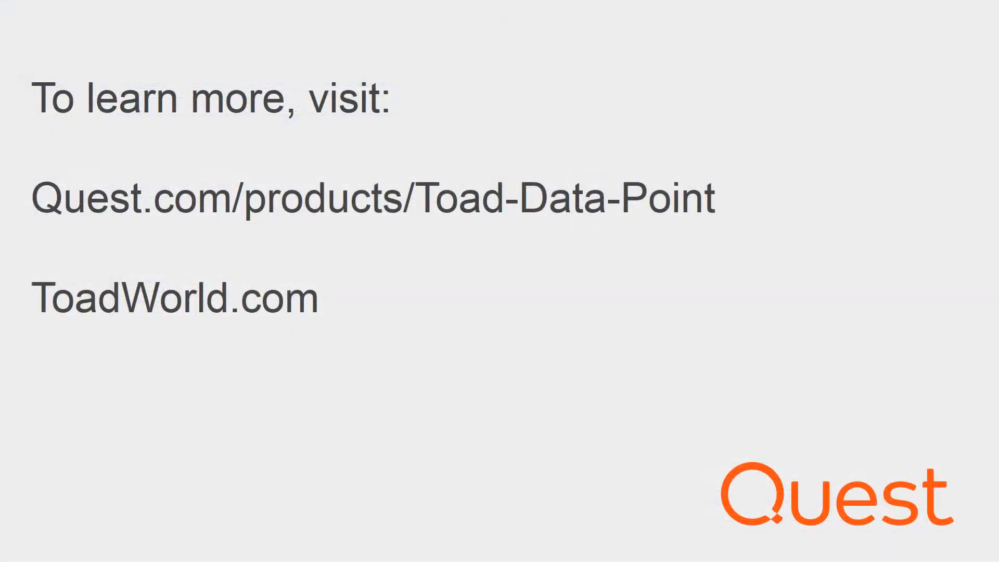